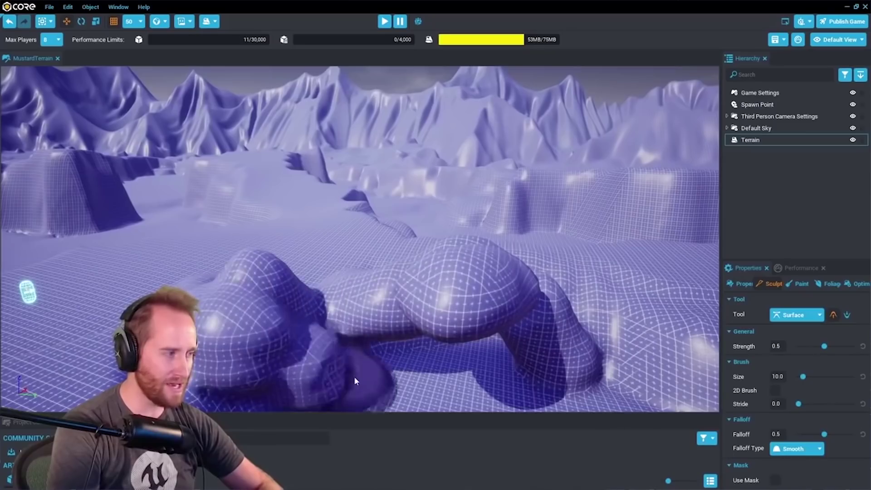
- Scroll up to bring the Science Test project into view for the flat-floor play-test
{"action": "scroll", "coordinate": [352, 378], "scroll_direction": "up", "scroll_amount": 5}
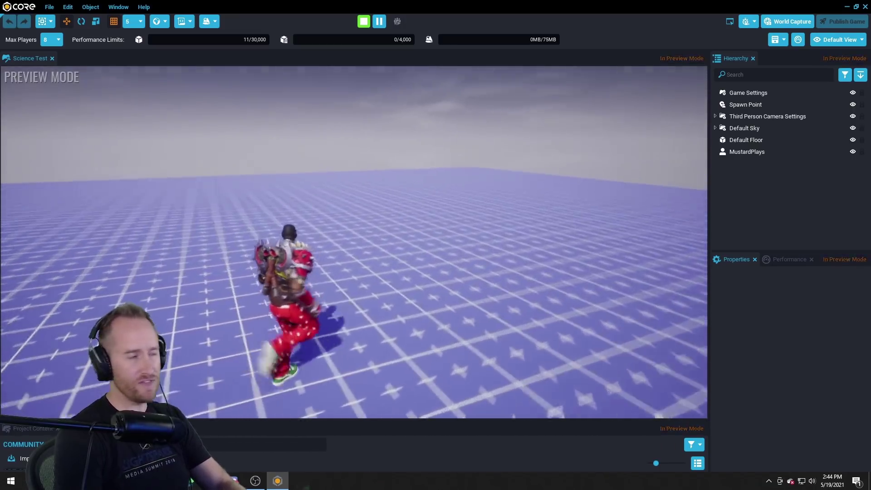
- Generate a new 100 m-radius Sphere World terrain and select the spawn point above it
{"action": "left_click", "coordinate": [216, 22]}
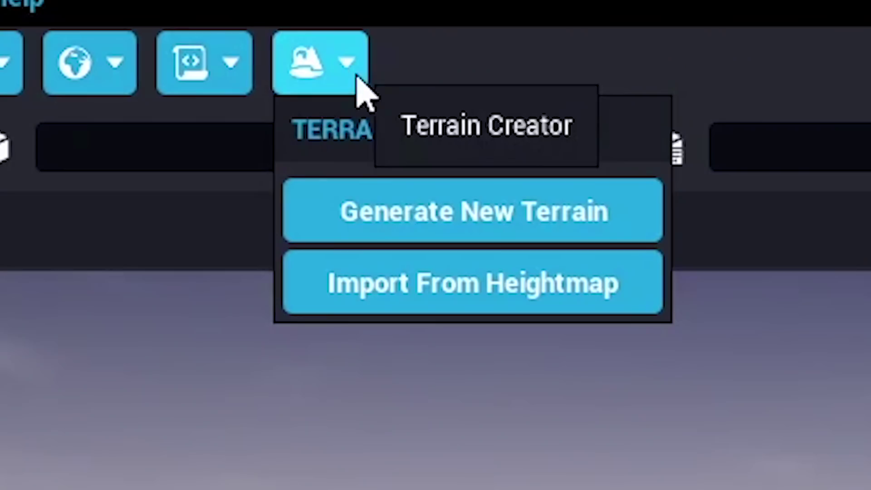
{"action": "left_click", "coordinate": [474, 234]}
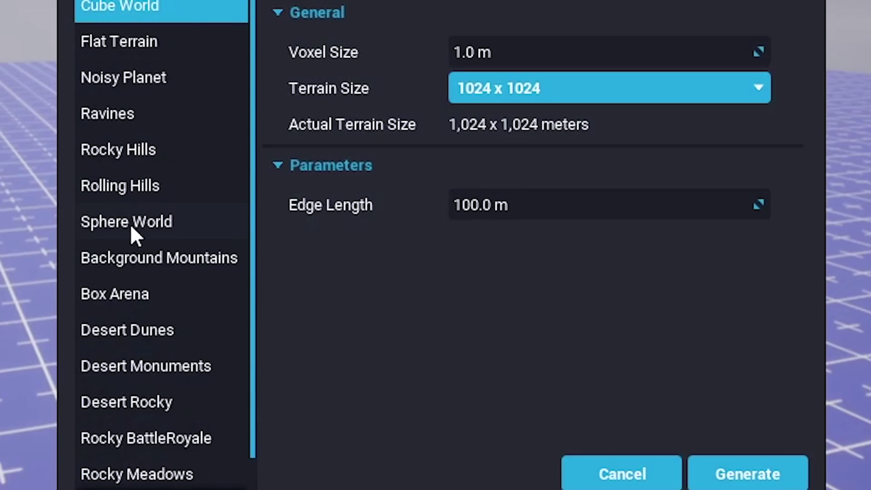
{"action": "left_click", "coordinate": [320, 238]}
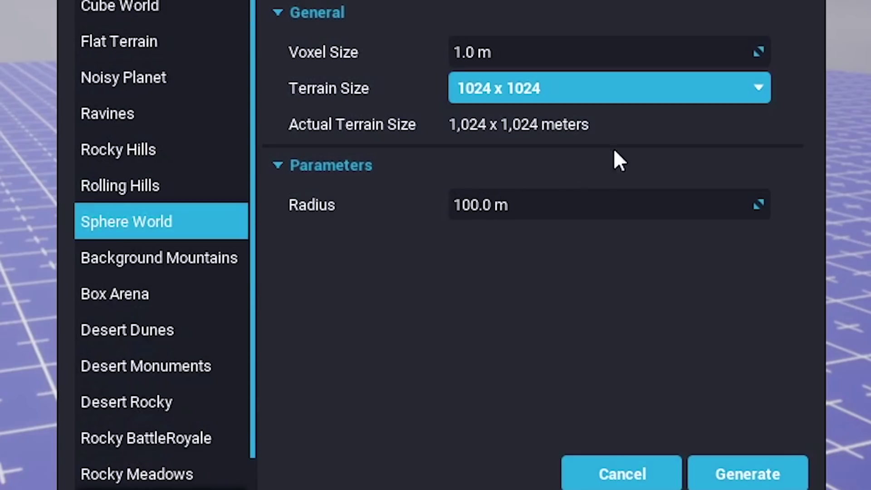
{"action": "left_click", "coordinate": [499, 185]}
{"action": "left_click", "coordinate": [458, 217]}
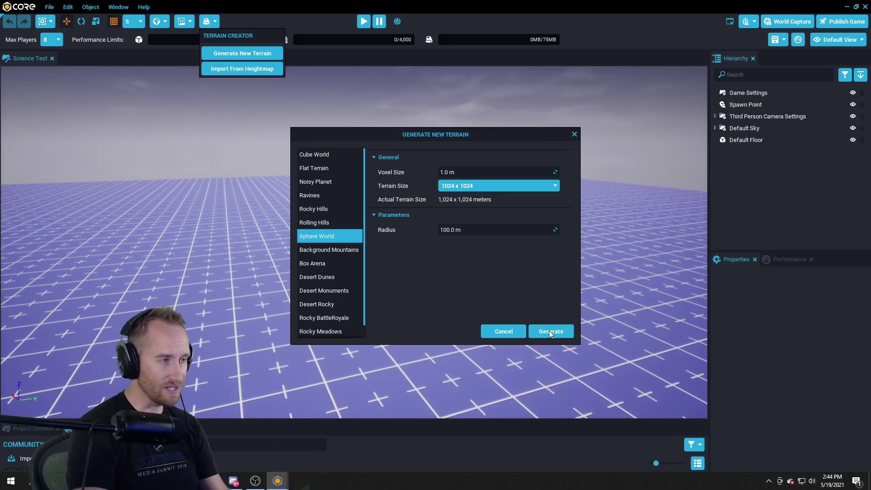
{"action": "left_click", "coordinate": [550, 331]}
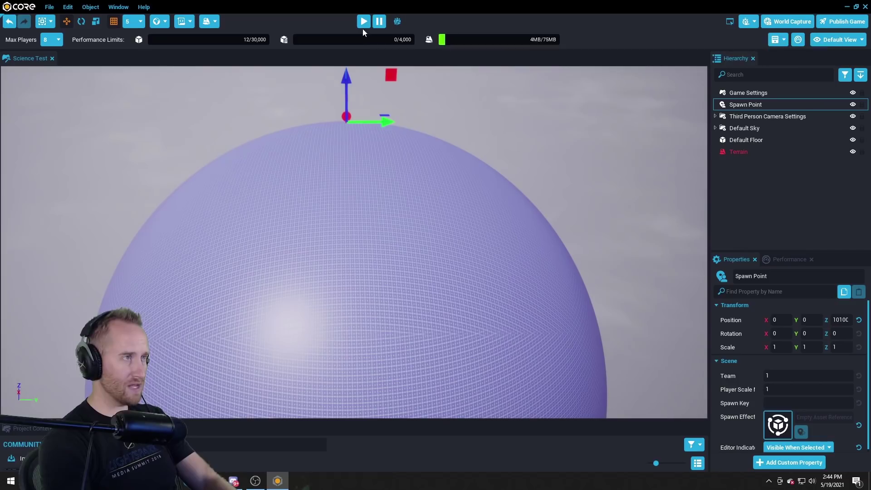
- Play-test the character running and jumping across the sphere's curved surface
{"action": "left_click", "coordinate": [363, 22]}
{"action": "key", "text": "w"}
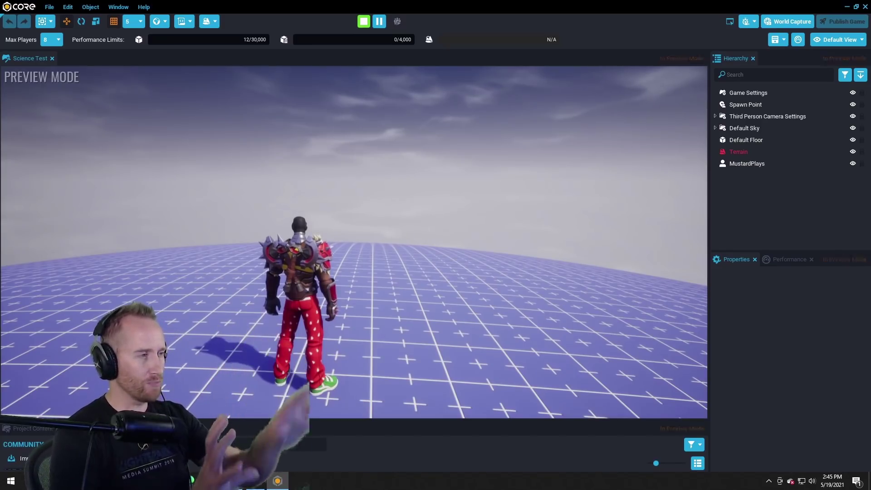
{"action": "key", "text": "w"}
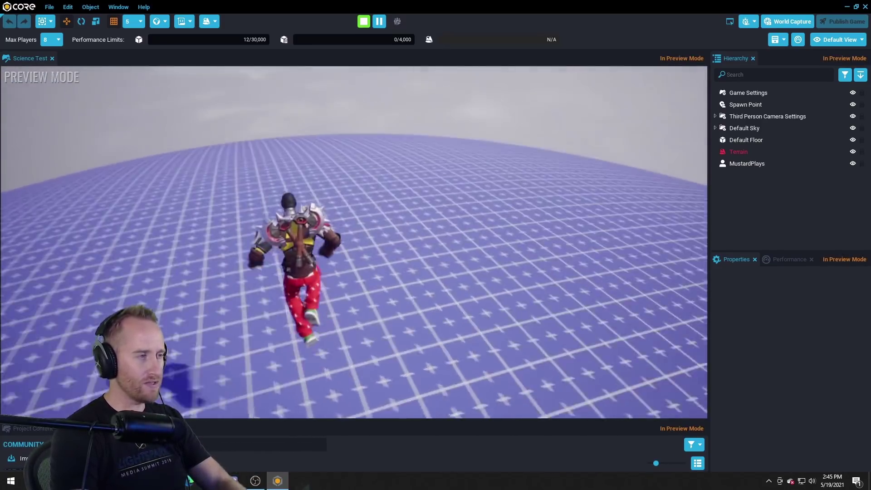
{"action": "key", "text": "space"}
{"action": "key", "text": "w"}
{"action": "key", "text": "space"}
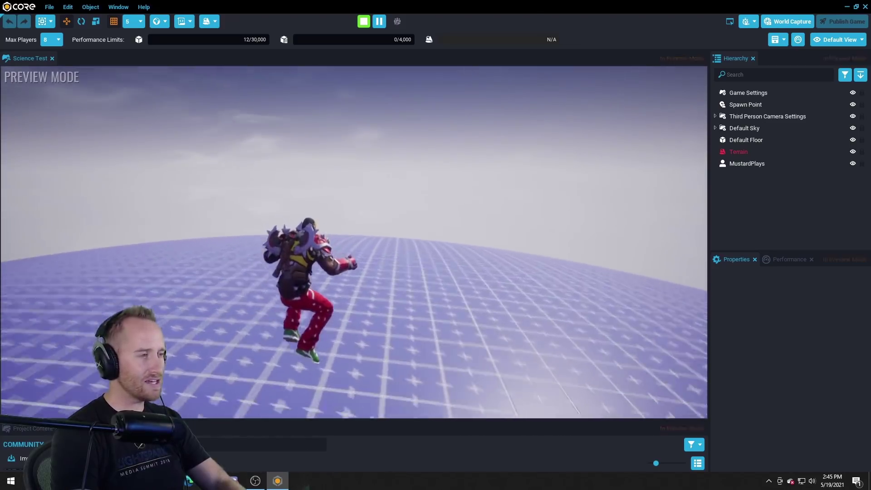
- Create a Player Settings object, widen the viewport, and scroll to its Ground properties
{"action": "left_click", "coordinate": [94, 8]}
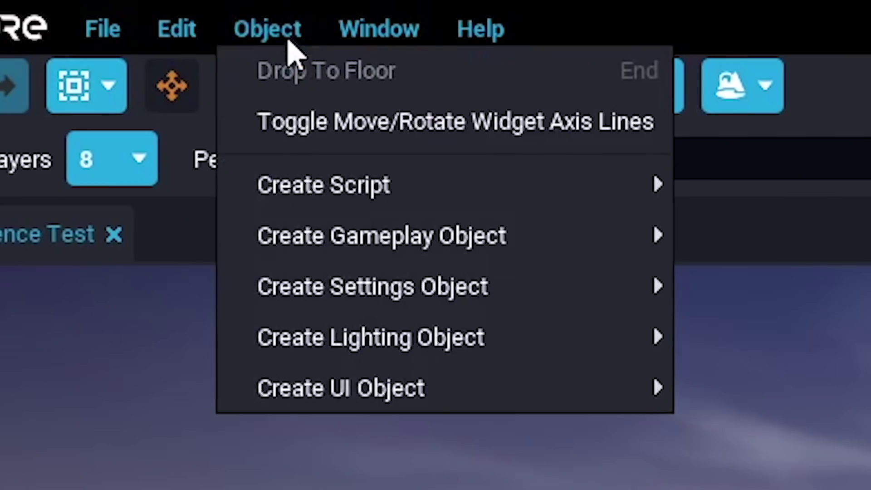
{"action": "mouse_move", "coordinate": [420, 352]}
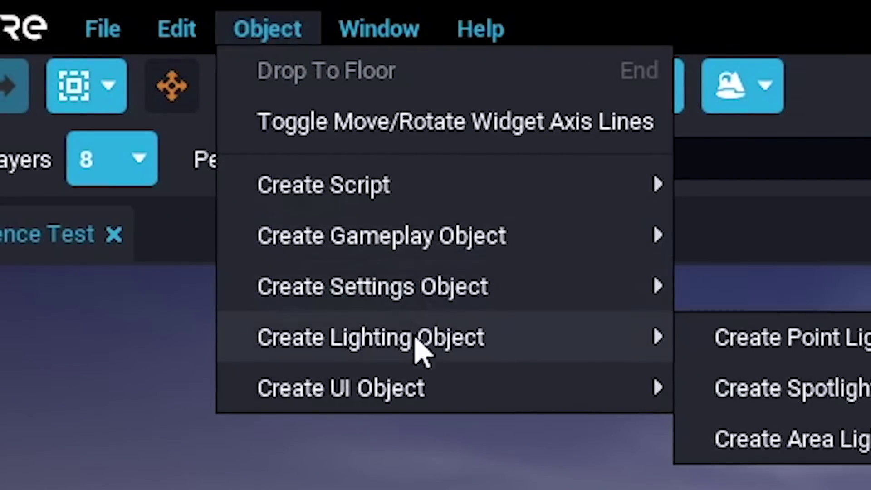
{"action": "mouse_move", "coordinate": [392, 303]}
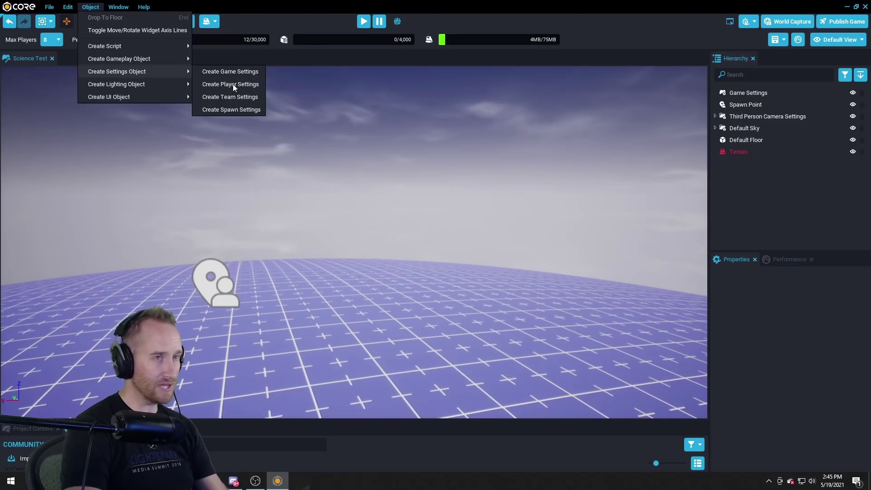
{"action": "left_click", "coordinate": [695, 354]}
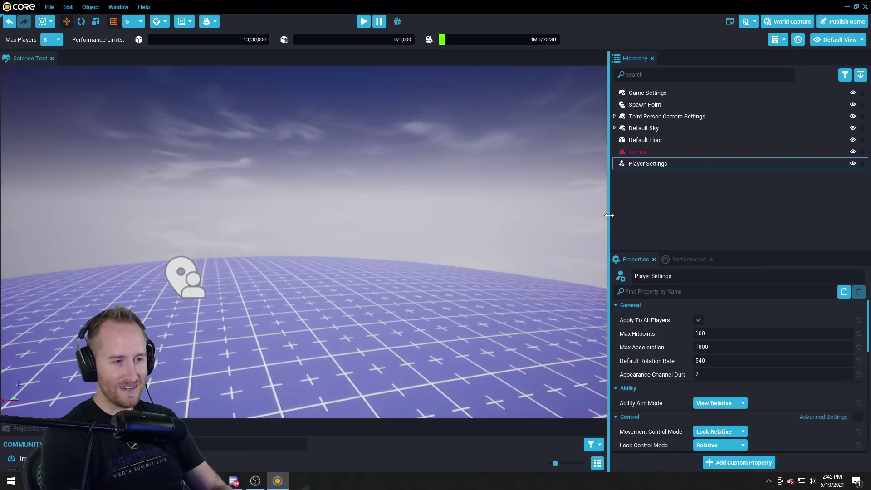
{"action": "left_click_drag", "start_coordinate": [613, 215], "coordinate": [665, 212]}
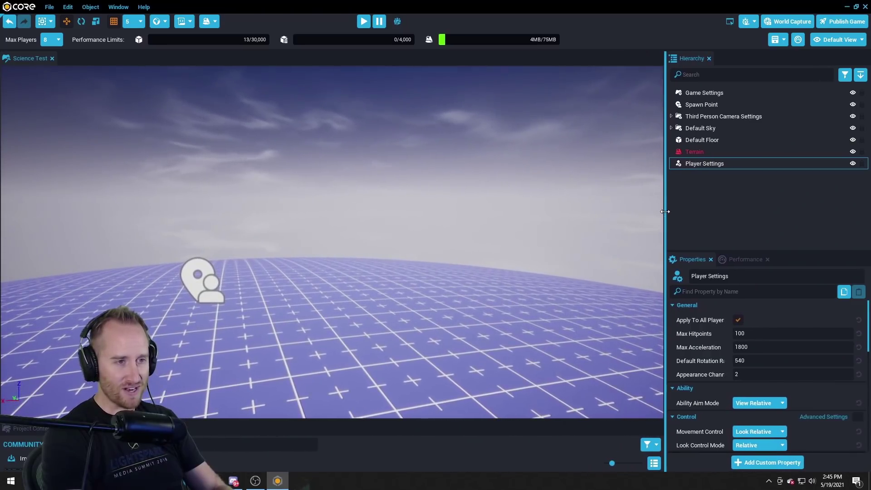
{"action": "scroll", "coordinate": [767, 377], "scroll_direction": "down", "scroll_amount": 5}
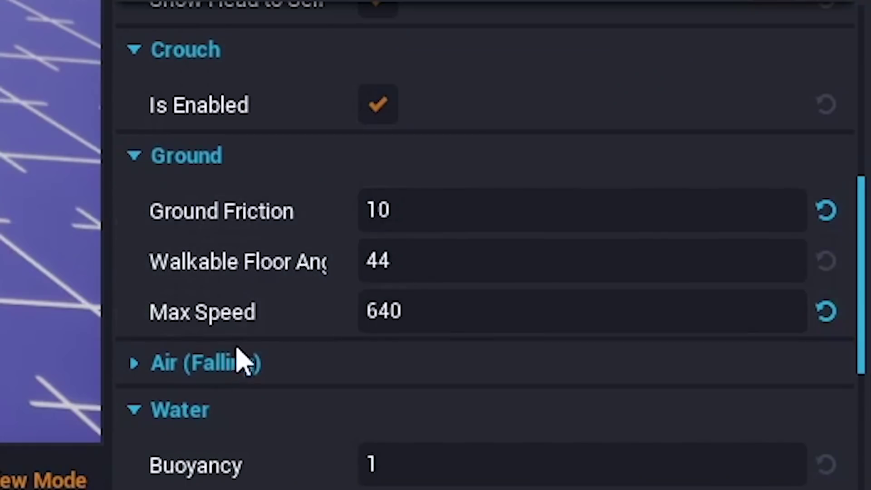
{"action": "mouse_move", "coordinate": [226, 211]}
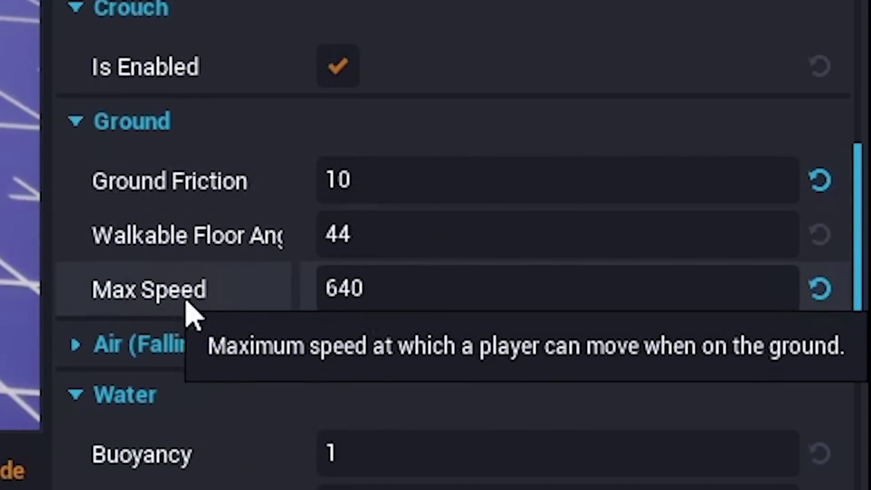
- Change the ground Max Speed in Player Settings from 640 to 10000
{"action": "left_click", "coordinate": [336, 292]}
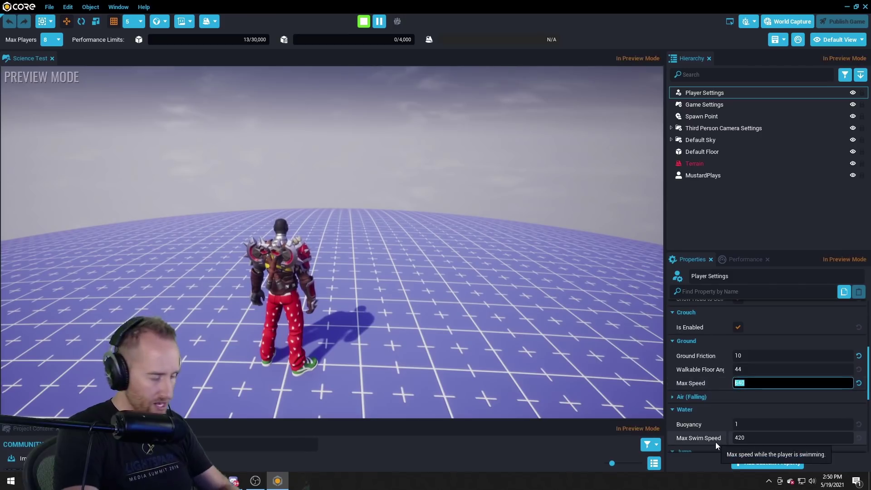
{"action": "type", "text": "10"}
{"action": "type", "text": "000"}
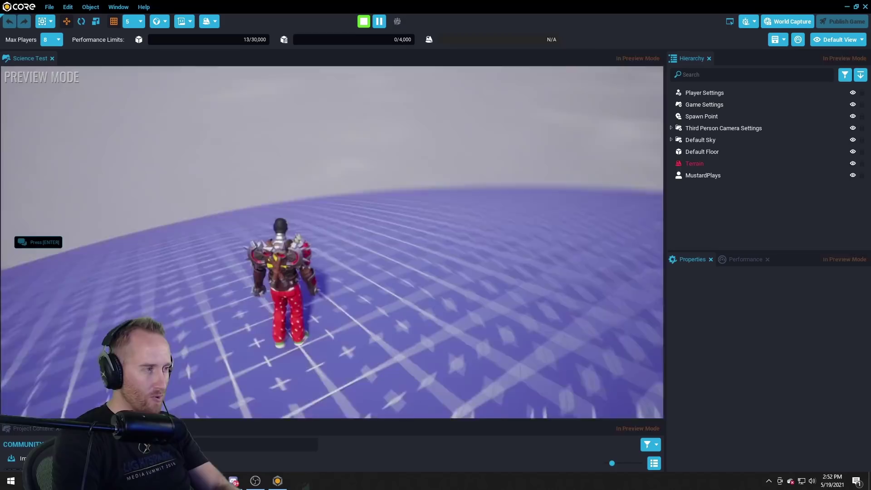
- Steer the character diagonally left and straight ahead to test the higher speed
{"action": "key", "text": "a"}
{"action": "key", "text": "w"}
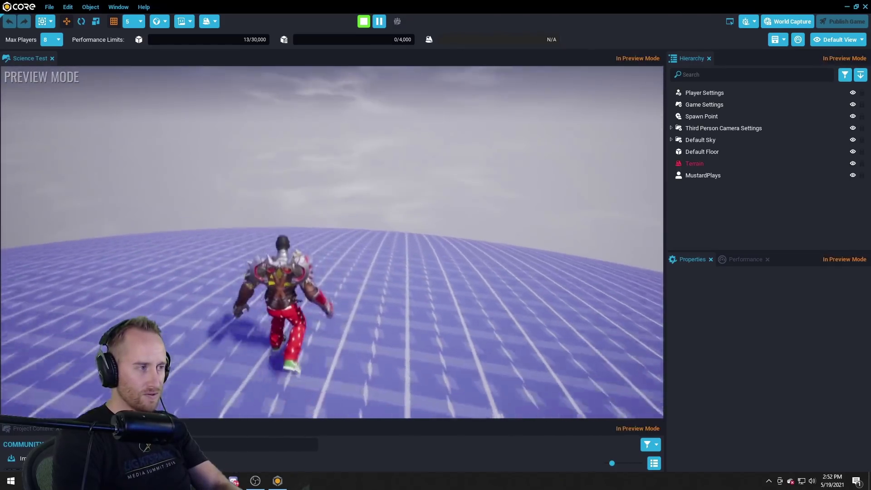
{"action": "key", "text": "w"}
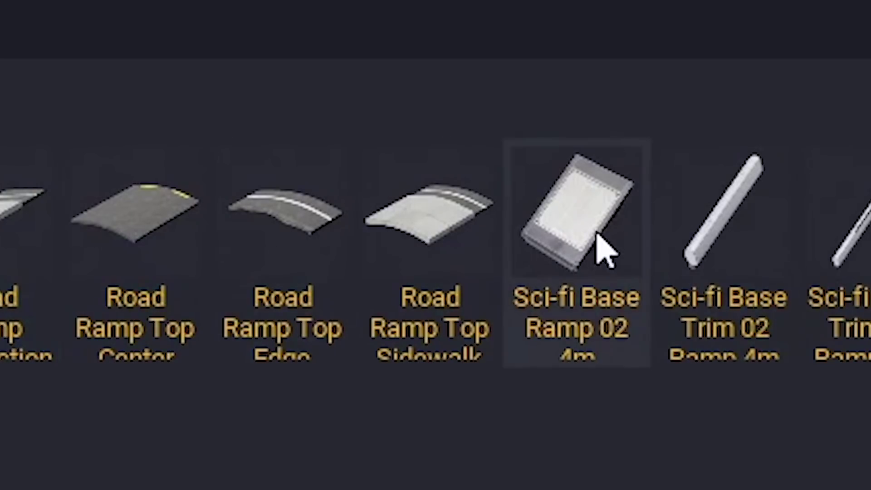
- Place a Sci-fi Base Ramp 02 4m on the sphere and run the character up onto it
{"action": "left_click_drag", "start_coordinate": [604, 249], "coordinate": [246, 187]}
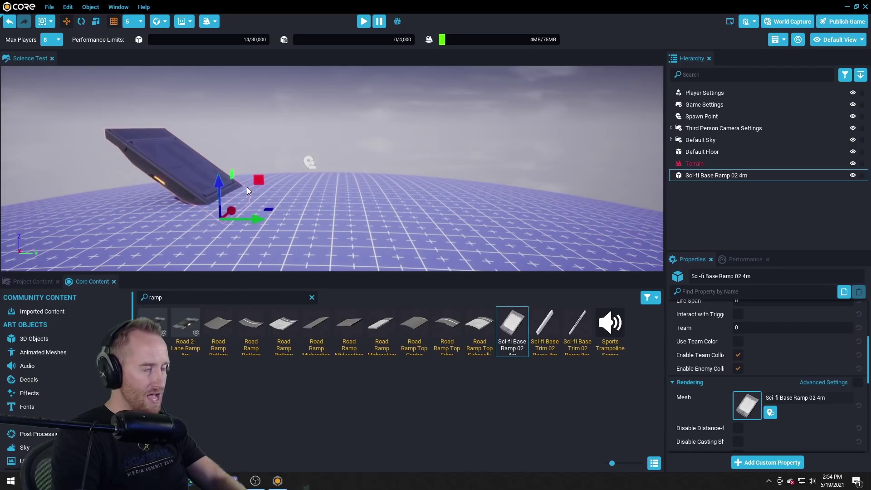
{"action": "left_click", "coordinate": [364, 21]}
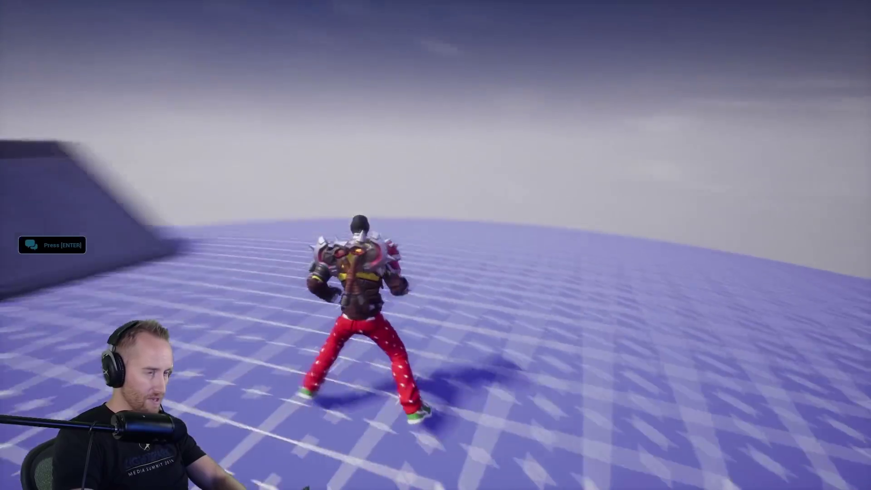
{"action": "key", "text": "w"}
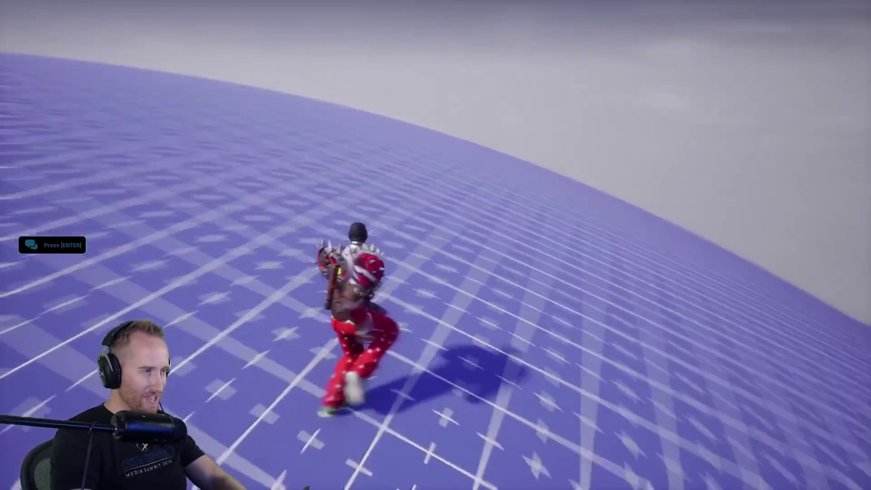
{"action": "key", "text": "w"}
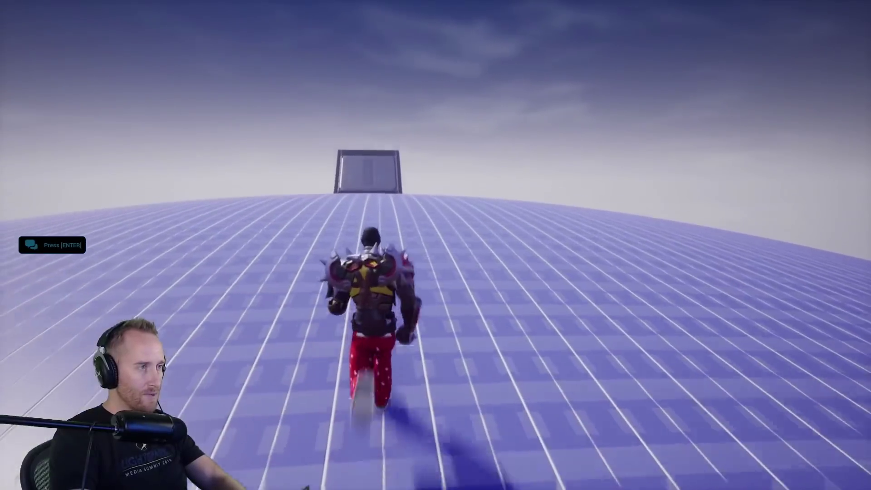
{"action": "key", "text": "w"}
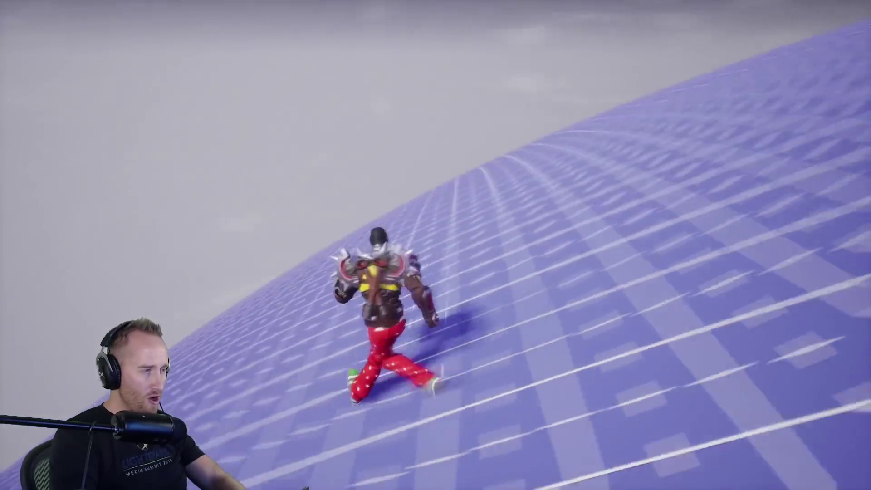
{"action": "key", "text": "w"}
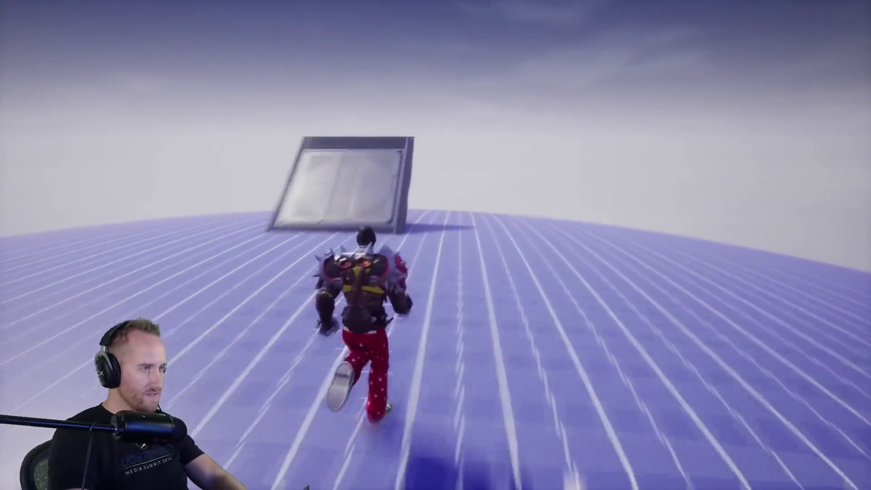
{"action": "key", "text": "w"}
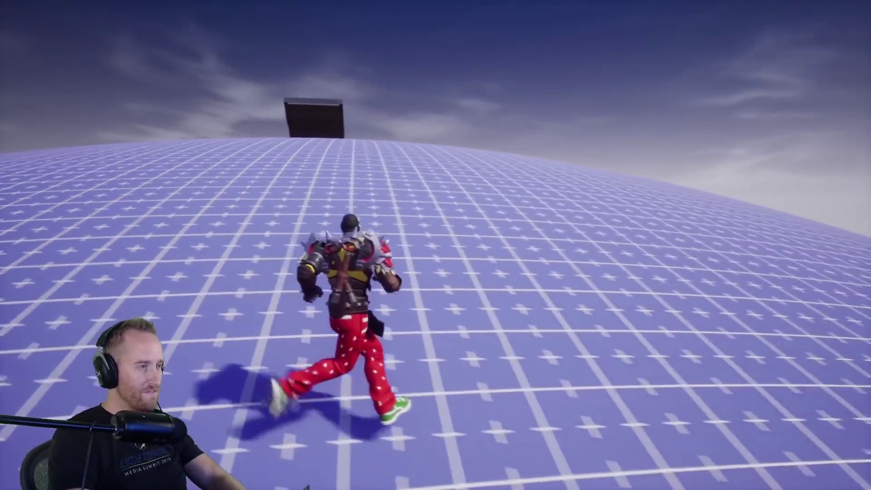
{"action": "key", "text": "w"}
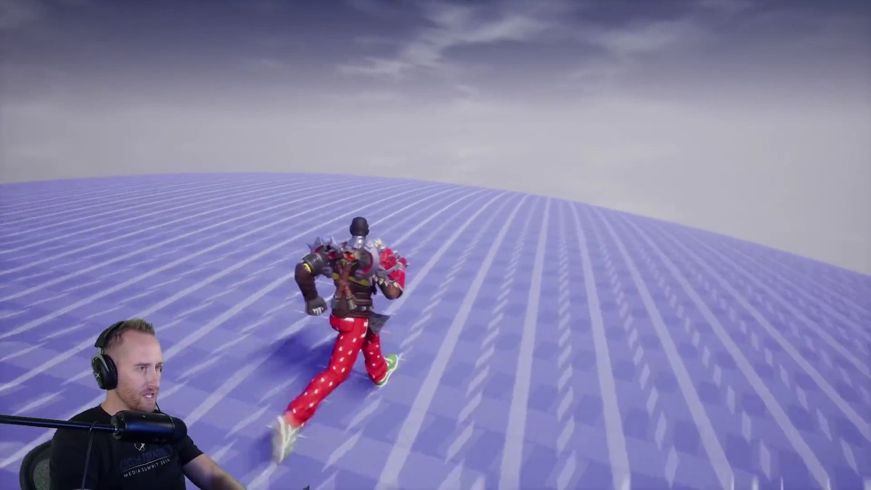
{"action": "key", "text": "w"}
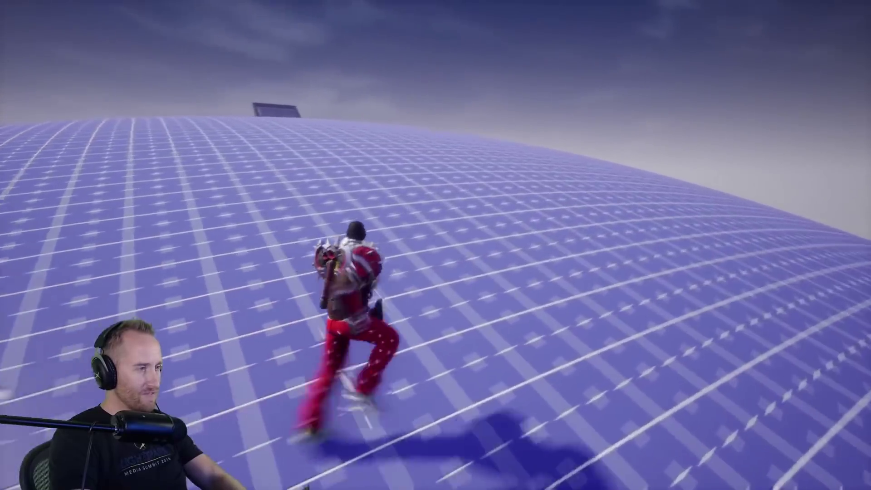
{"action": "key", "text": "w"}
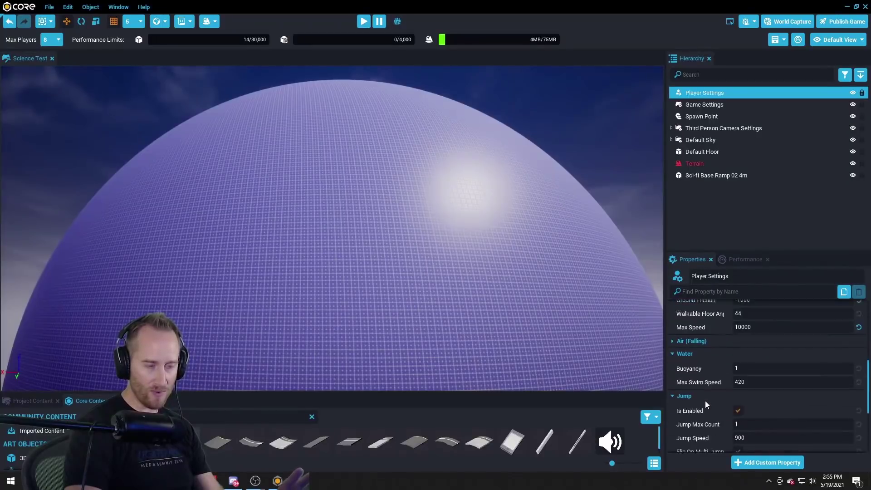
- Set the Air (Falling) Gravity Scale to -100 and run the character forward in the preview
{"action": "left_click", "coordinate": [692, 341]}
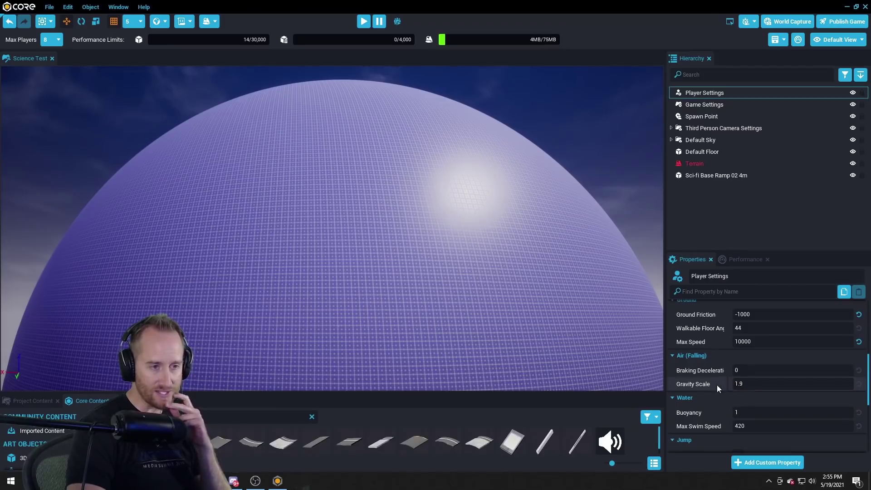
{"action": "left_click", "coordinate": [743, 384]}
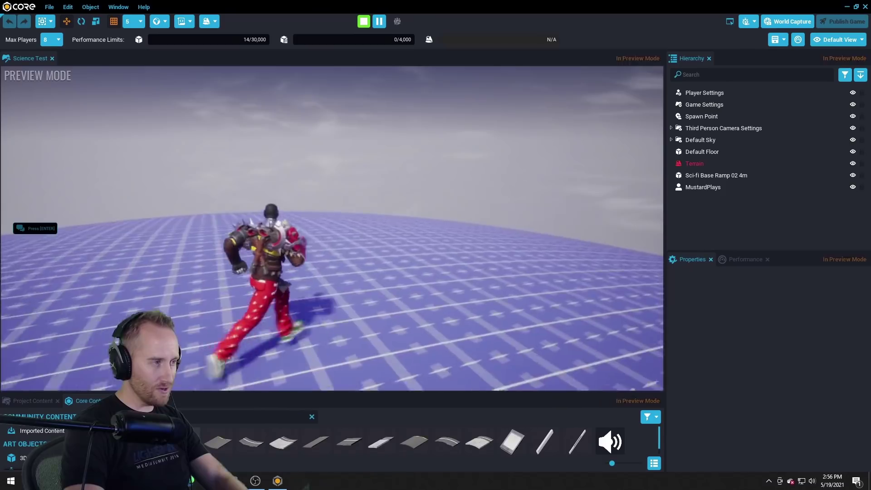
{"action": "key", "text": "w"}
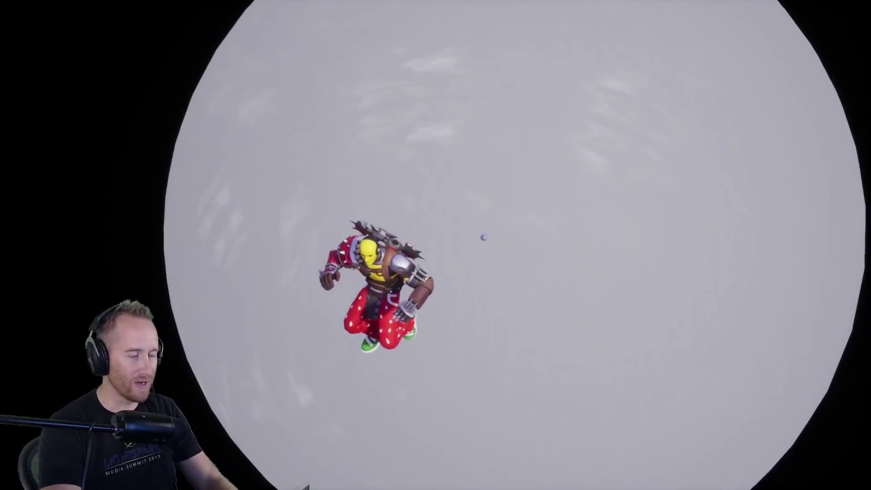
- Replace the negative Gravity Scale with 1.9 and start editing Jump Speed
{"action": "key", "text": "Escape"}
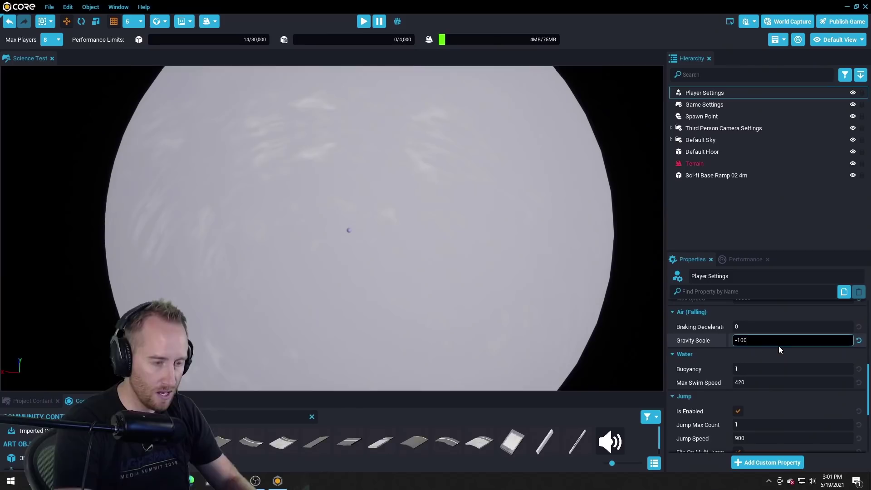
{"action": "key", "text": "BackSpace"}
{"action": "key", "text": "BackSpace"}
{"action": "type", "text": "1.9"}
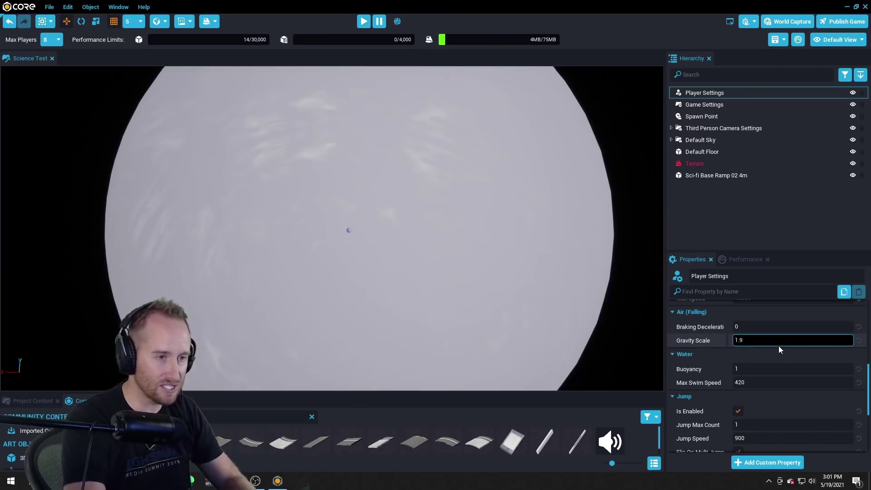
{"action": "scroll", "coordinate": [692, 380], "scroll_direction": "down", "scroll_amount": 2}
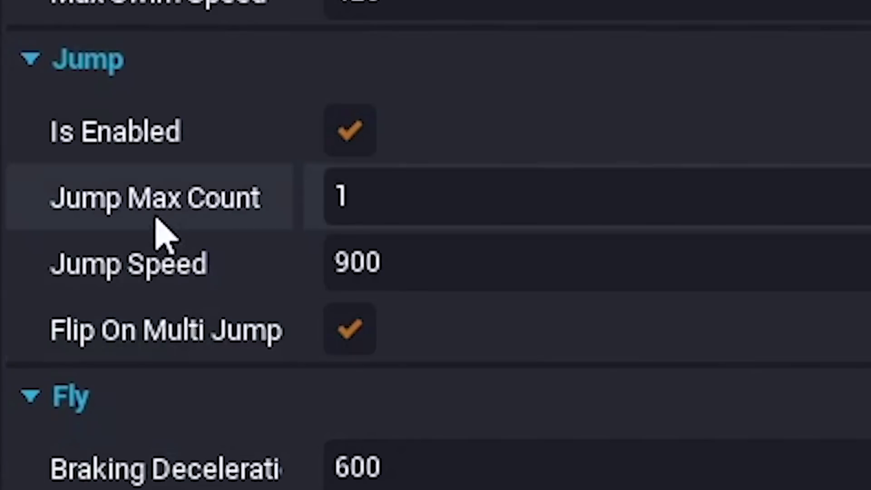
{"action": "left_click", "coordinate": [359, 264]}
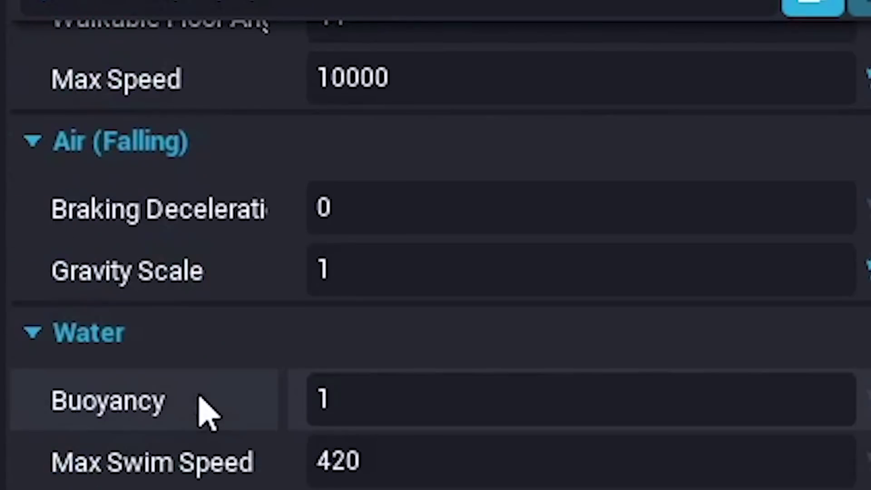
{"action": "scroll", "coordinate": [204, 413], "scroll_direction": "up", "scroll_amount": 3}
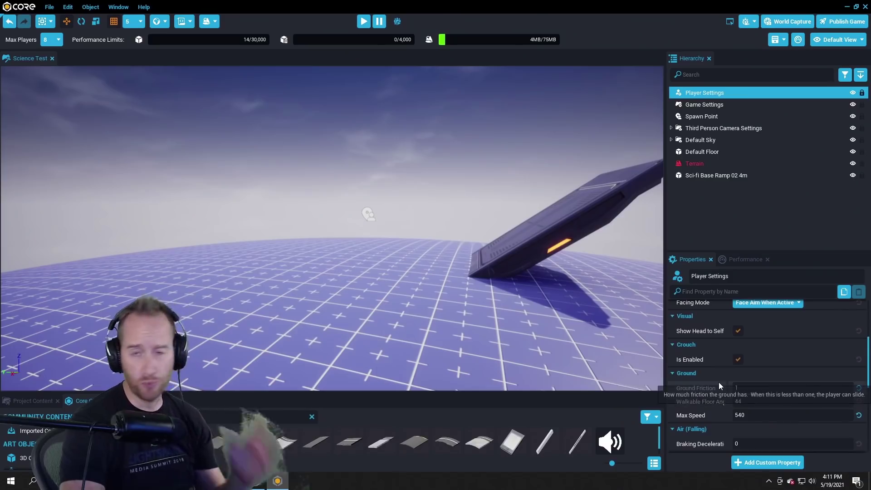
- Set Gravity Scale to 2.5 and Jump Speed to 1000 in Player Settings
{"action": "scroll", "coordinate": [718, 382], "scroll_direction": "down", "scroll_amount": 3}
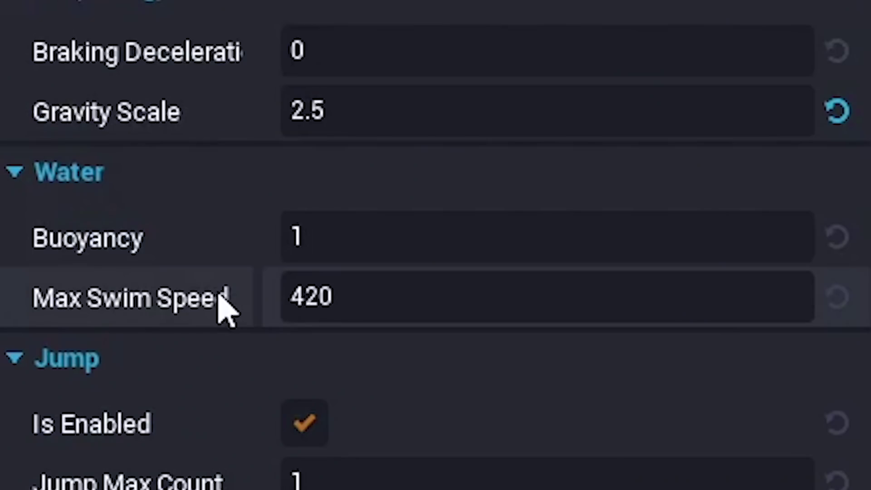
{"action": "scroll", "coordinate": [225, 314], "scroll_direction": "down", "scroll_amount": 6}
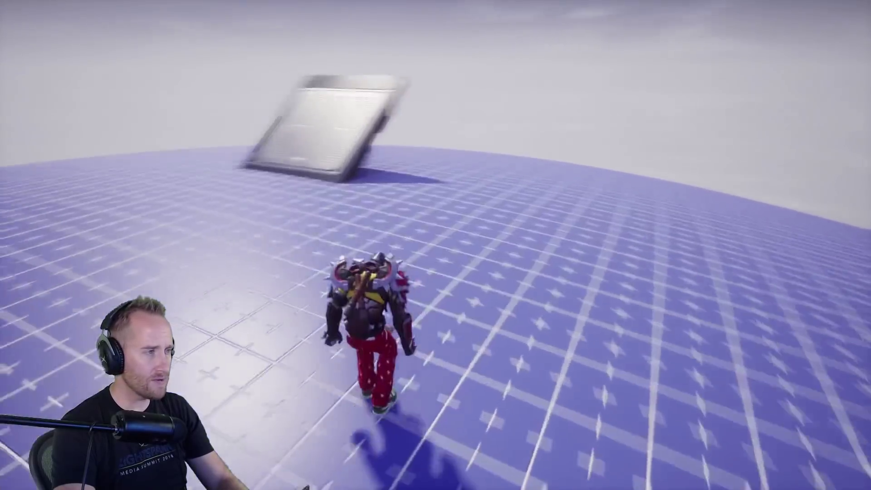
- Run the character around the sphere and repeatedly up and over the sci-fi ramp
{"action": "key", "text": "w"}
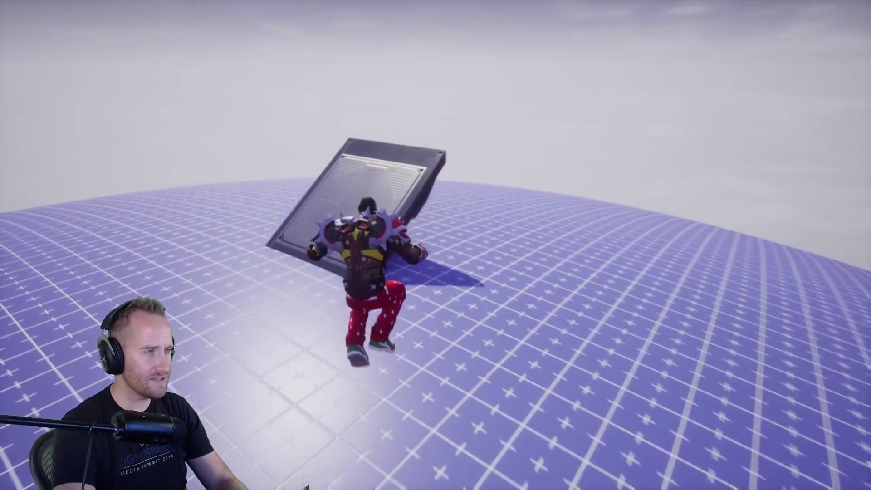
{"action": "key", "text": "w"}
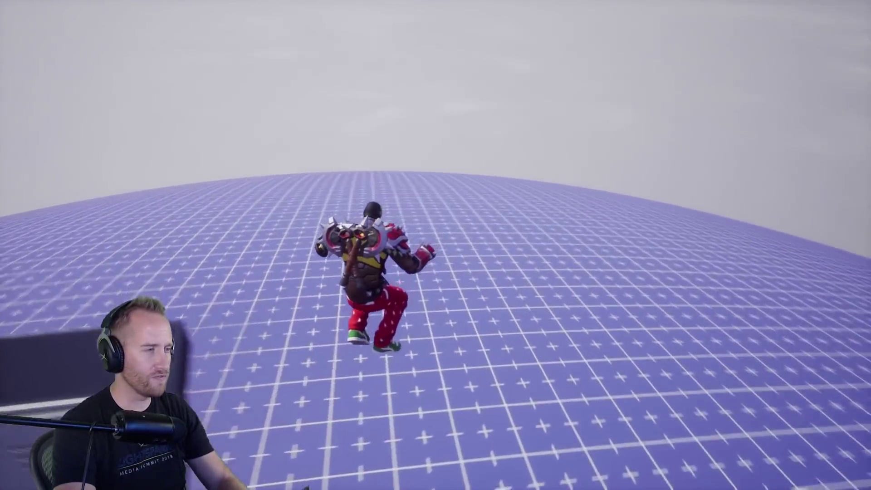
{"action": "key", "text": "w"}
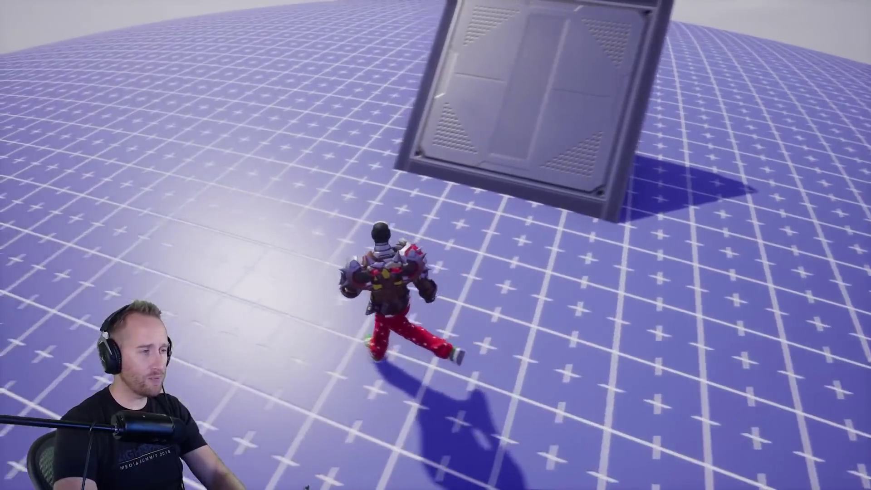
{"action": "key", "text": "w"}
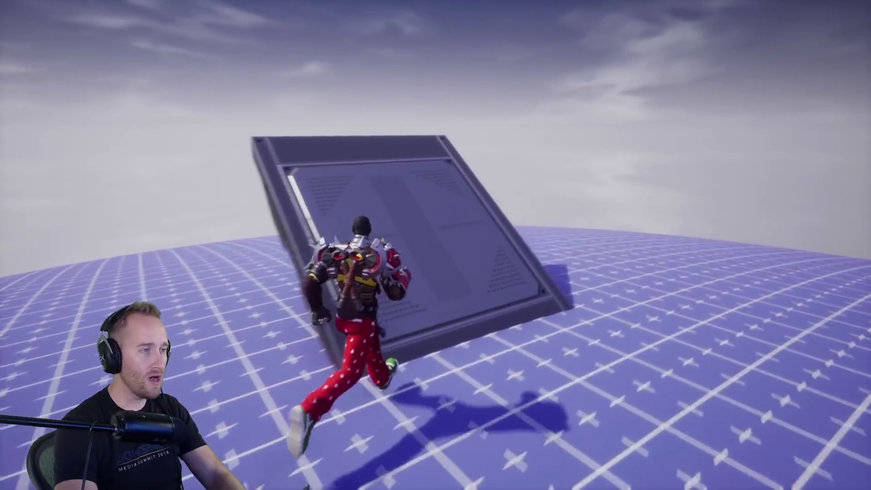
{"action": "key", "text": "w"}
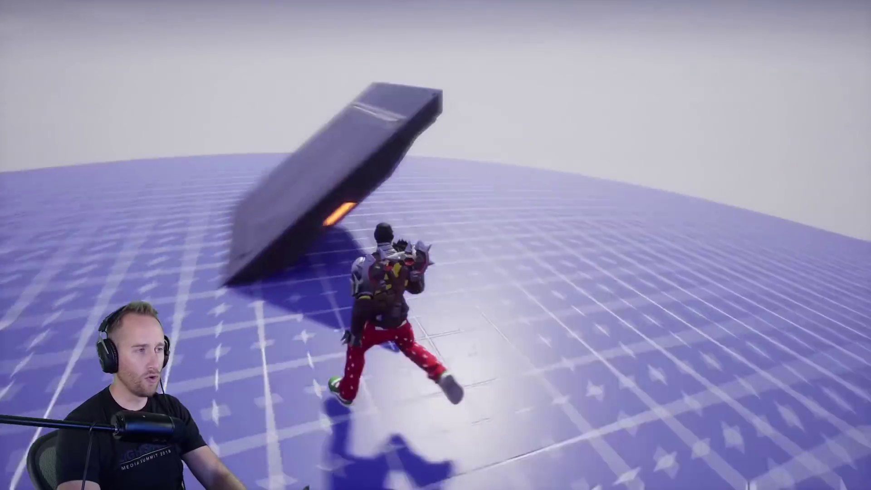
{"action": "key", "text": "w"}
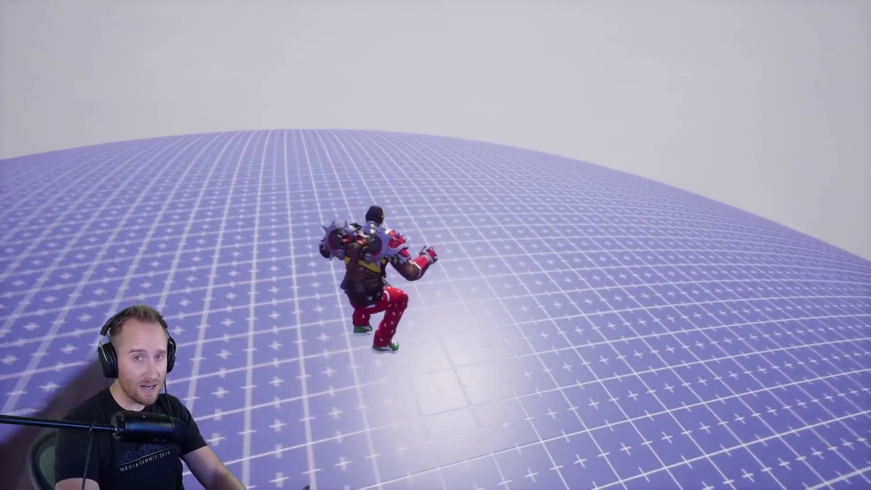
{"action": "key", "text": "w"}
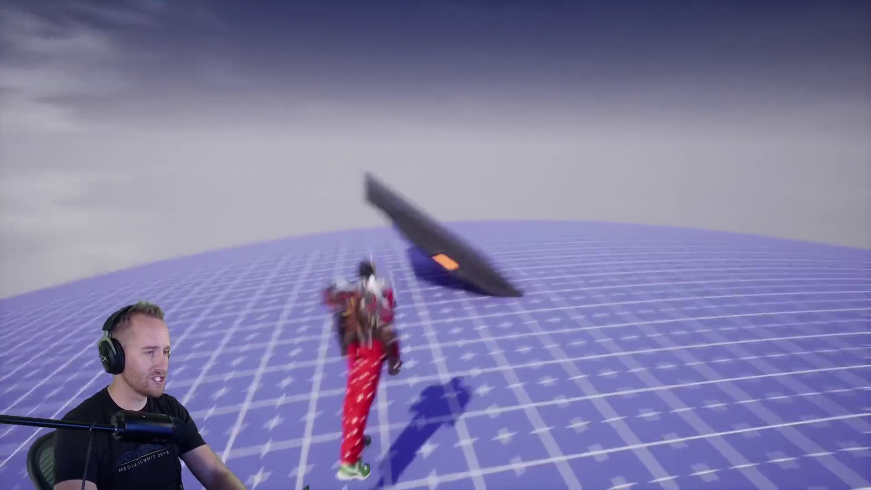
{"action": "key", "text": "w"}
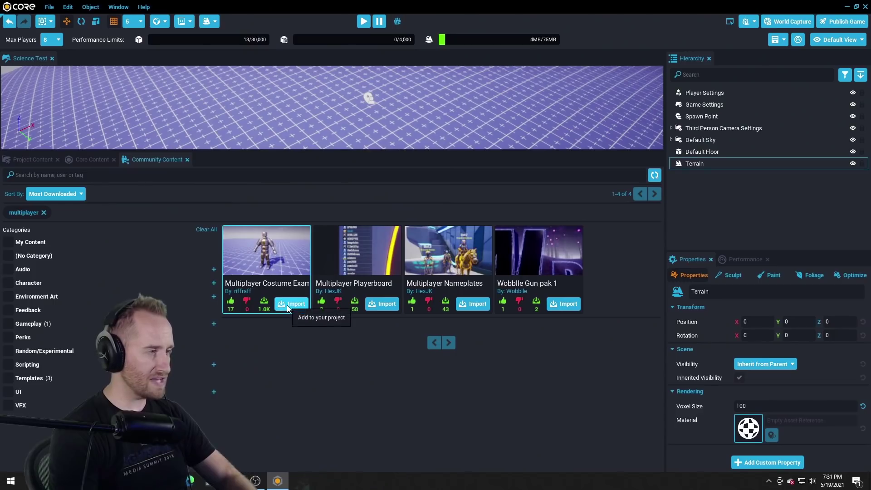
- Import the Multiplayer Costume Example template and save the project
{"action": "left_click", "coordinate": [286, 305]}
{"action": "left_click", "coordinate": [370, 257]}
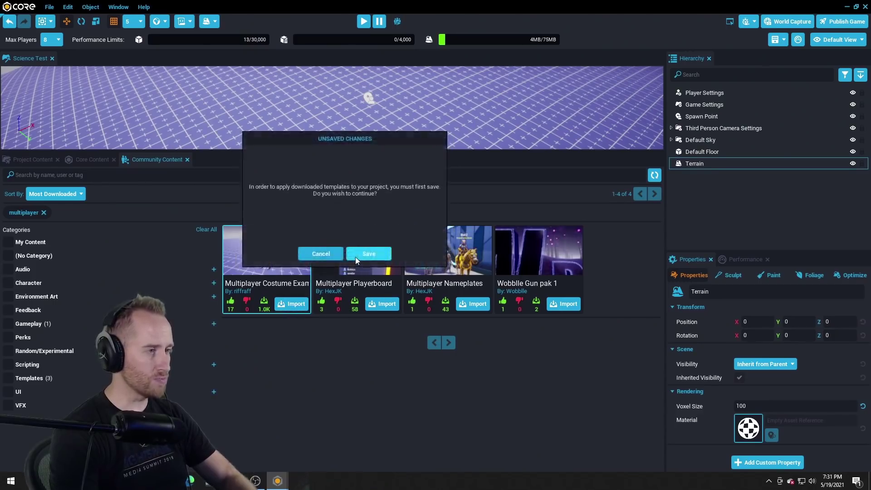
{"action": "left_click", "coordinate": [358, 257]}
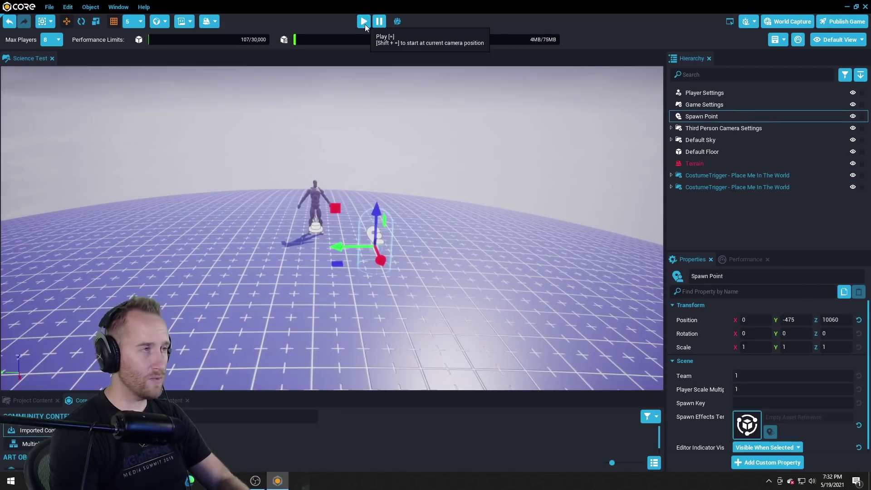
- Play-test wearing the mannequin costume, then search Community Content for 'mustard'
{"action": "left_click", "coordinate": [365, 23]}
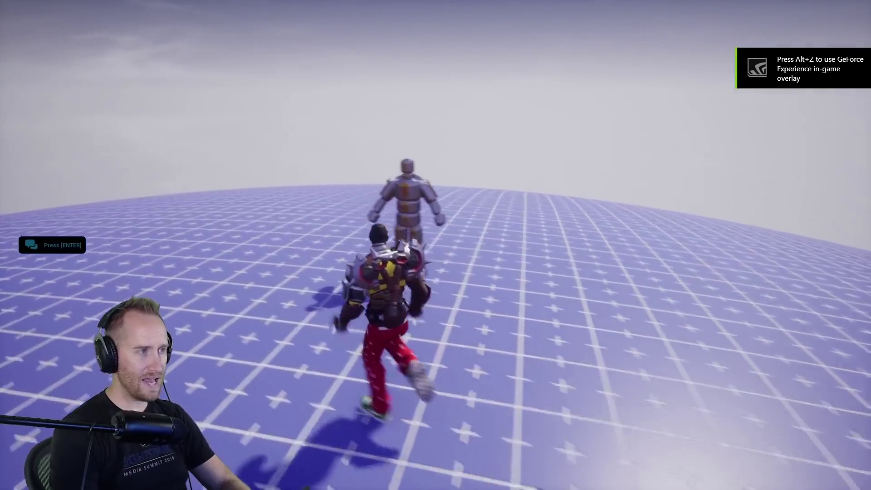
{"action": "key", "text": "w"}
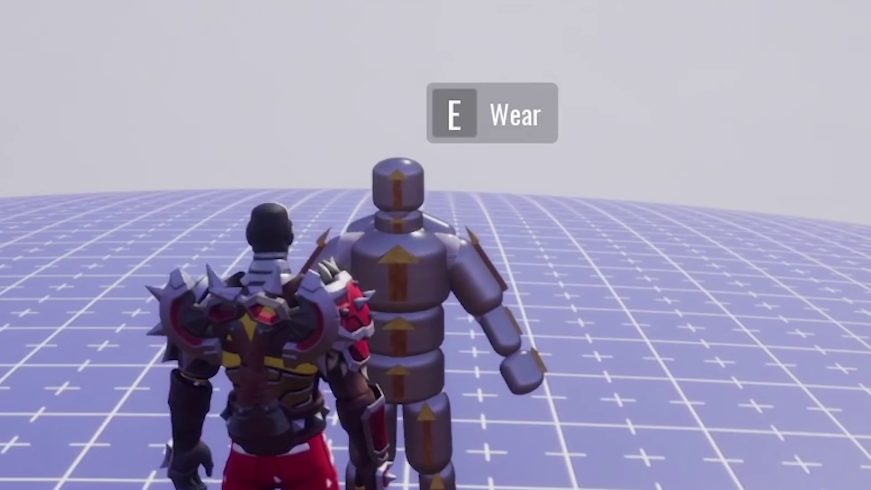
{"action": "key", "text": "e"}
{"action": "key", "text": "w"}
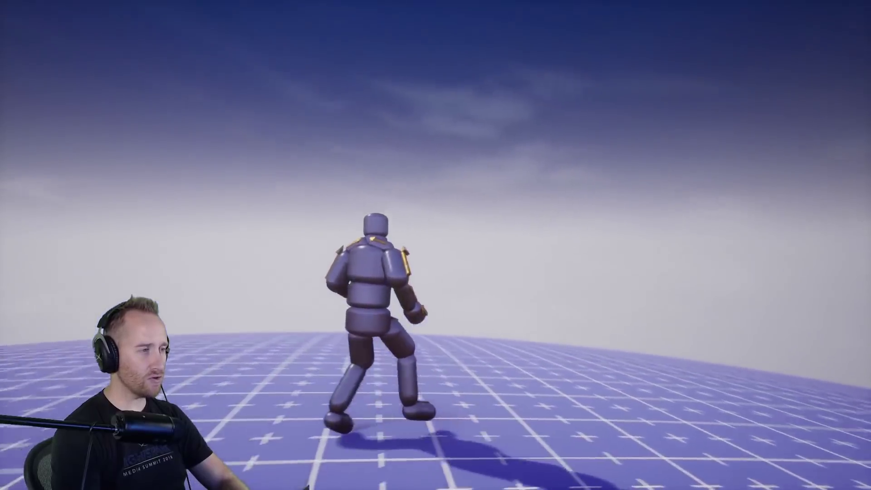
{"action": "key", "text": "Escape"}
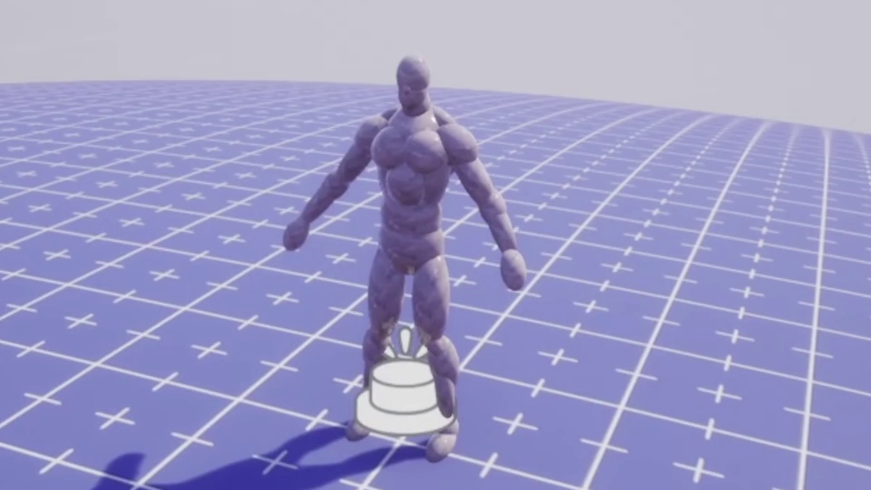
{"action": "type", "text": "us"}
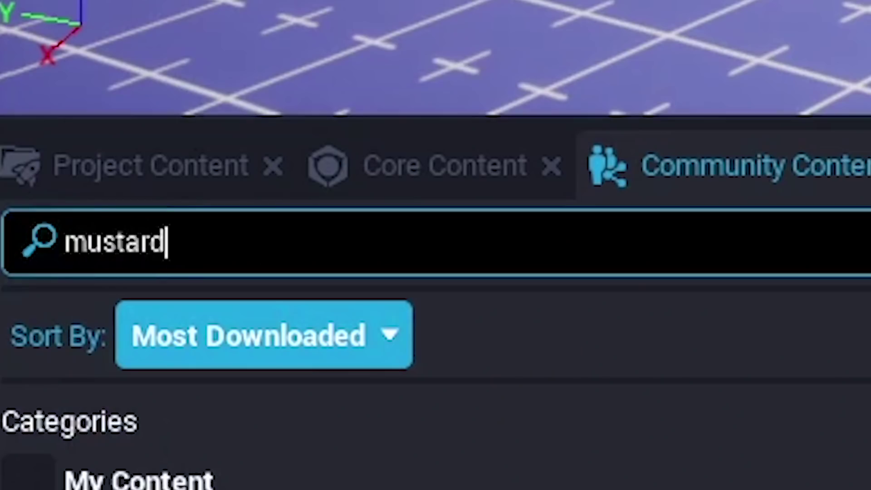
{"action": "key", "text": "Return"}
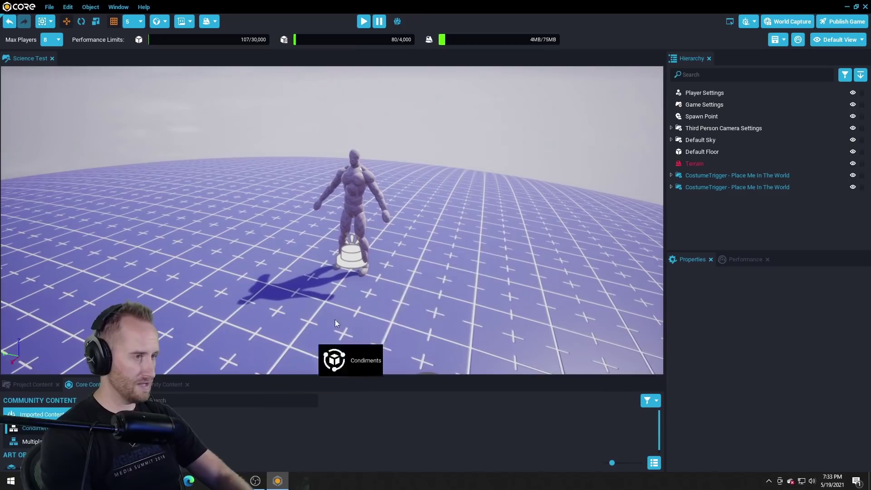
- Place the Condiments set in the world, frame it, and select the Mustard Bottle
{"action": "left_click_drag", "start_coordinate": [469, 220], "coordinate": [469, 238]}
{"action": "key", "text": "f"}
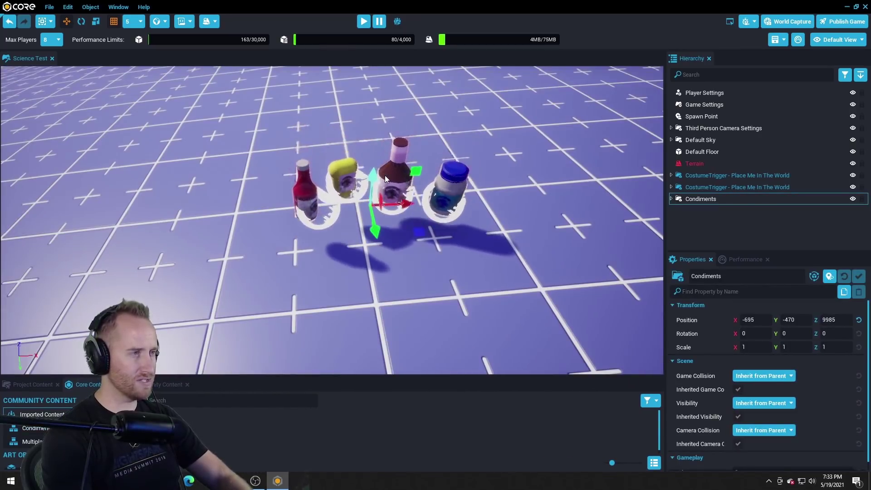
{"action": "left_click", "coordinate": [385, 175]}
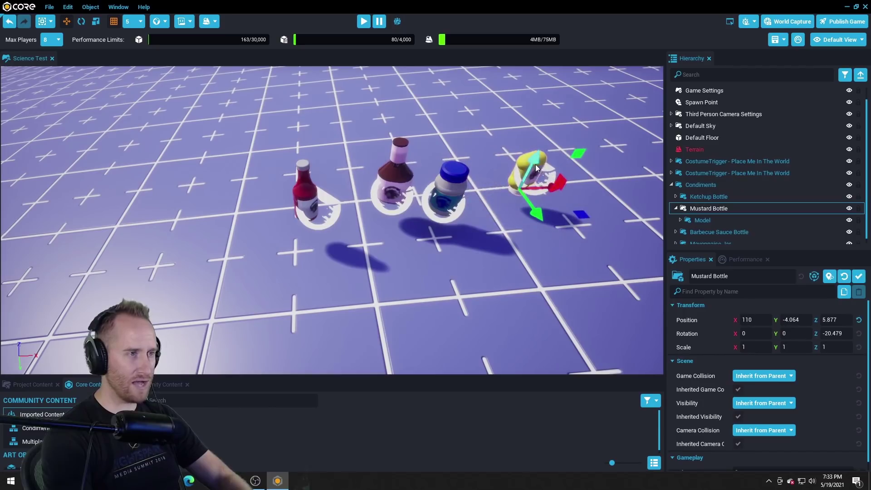
- Delete the mustard bottle's Label and select all remaining parts of its body
{"action": "left_click", "coordinate": [530, 107]}
{"action": "key", "text": "f"}
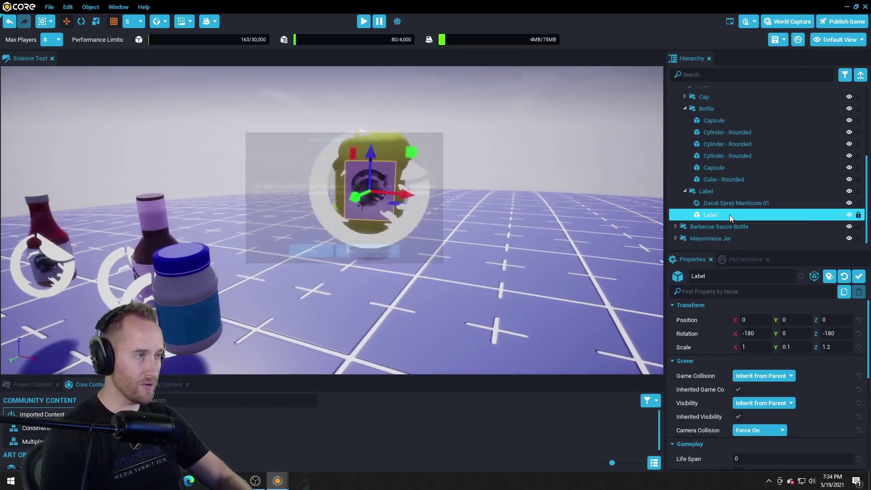
{"action": "key", "text": "Delete"}
{"action": "mouse_move", "coordinate": [625, 232]}
{"action": "right_mouse_down"}
{"action": "mouse_move", "coordinate": [625, 205]}
{"action": "mouse_move", "coordinate": [570, 196]}
{"action": "right_mouse_up"}
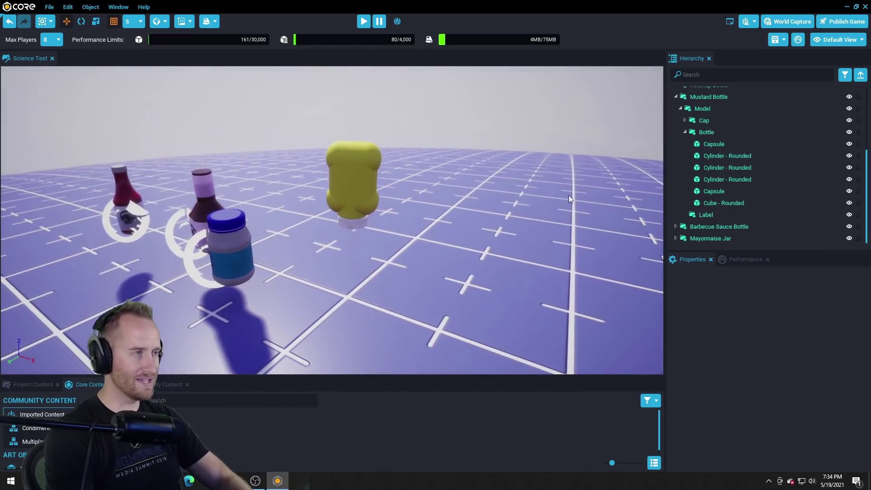
{"action": "left_click_drag", "start_coordinate": [386, 180], "coordinate": [291, 236]}
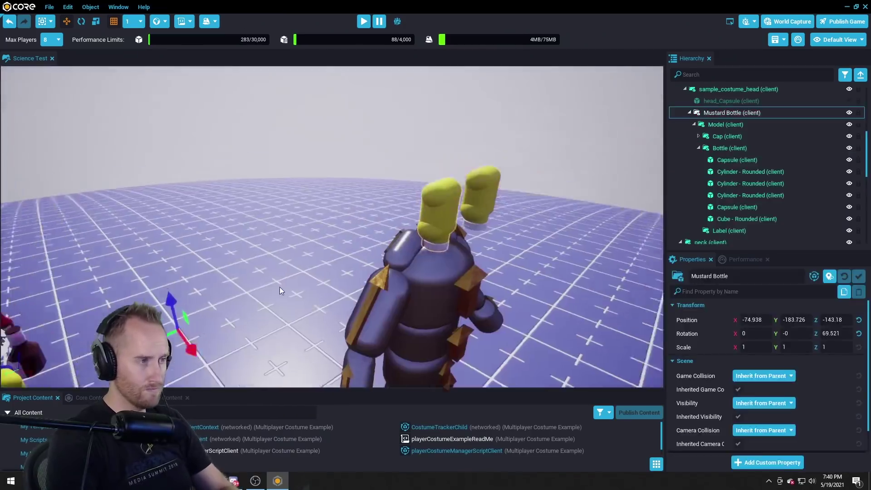
- Select the costume's head capsule
{"action": "left_click", "coordinate": [724, 179]}
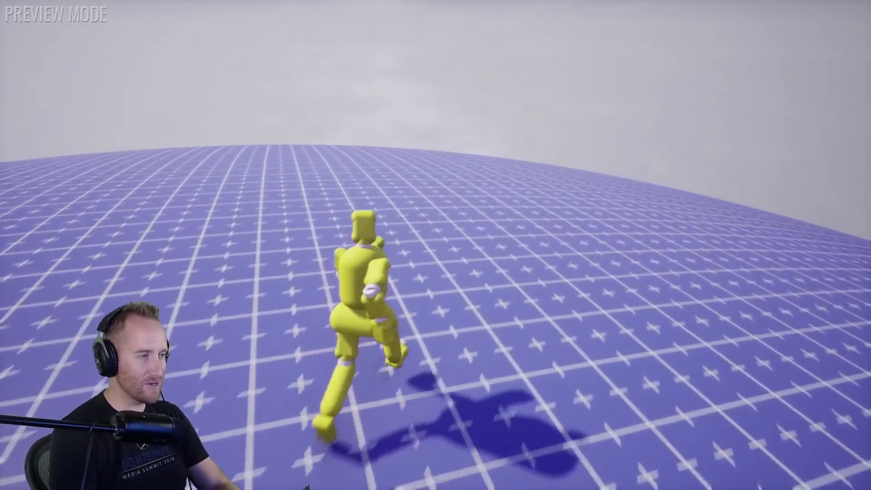
{"action": "key", "text": "b"}
{"action": "key", "text": "1"}
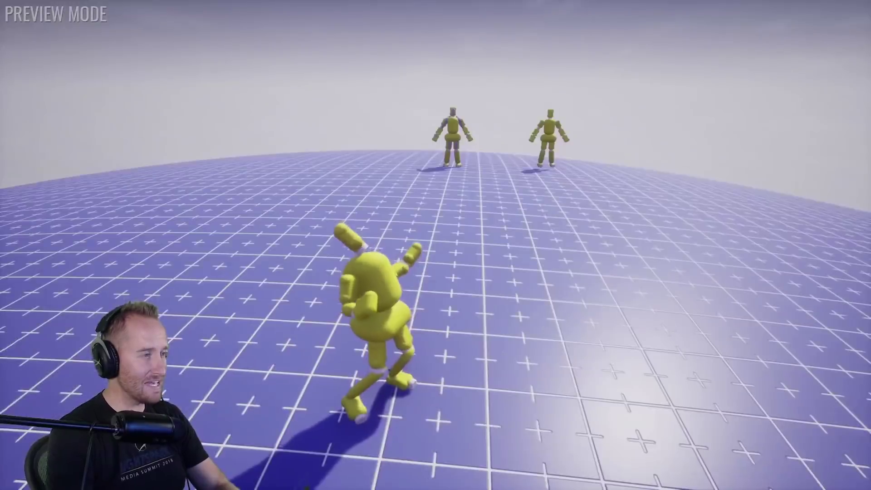